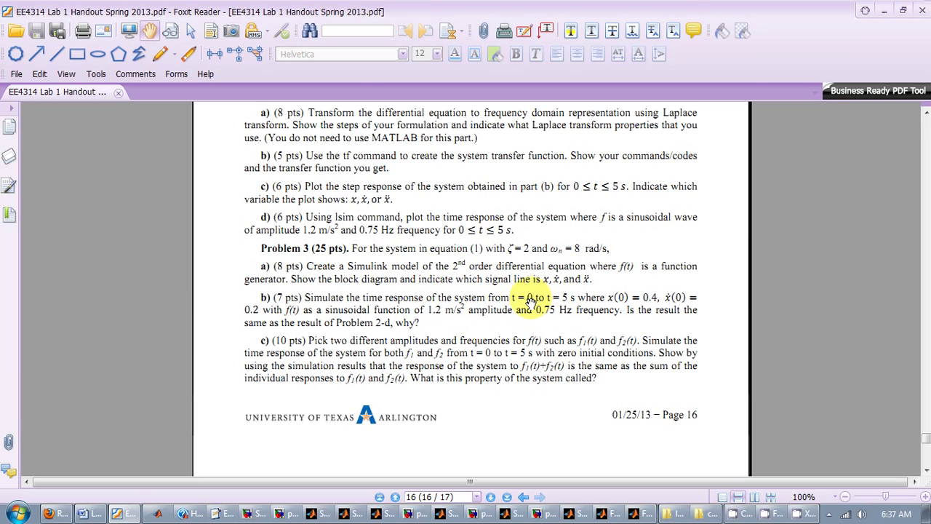
# Switch to the prob3ab Simulink model and browse the Sources blocks in the Simulink Library Browser.
pyautogui.click(279, 513)
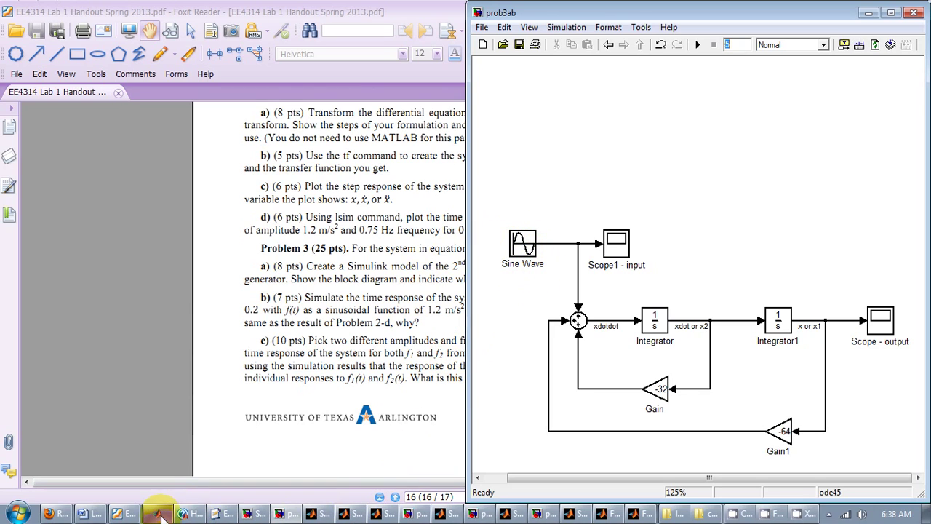
pyautogui.click(253, 513)
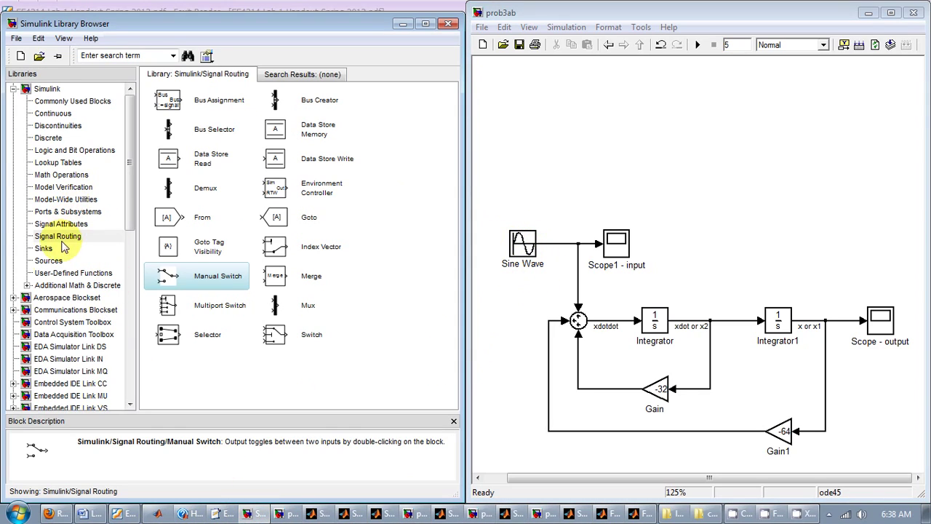
pyautogui.click(45, 261)
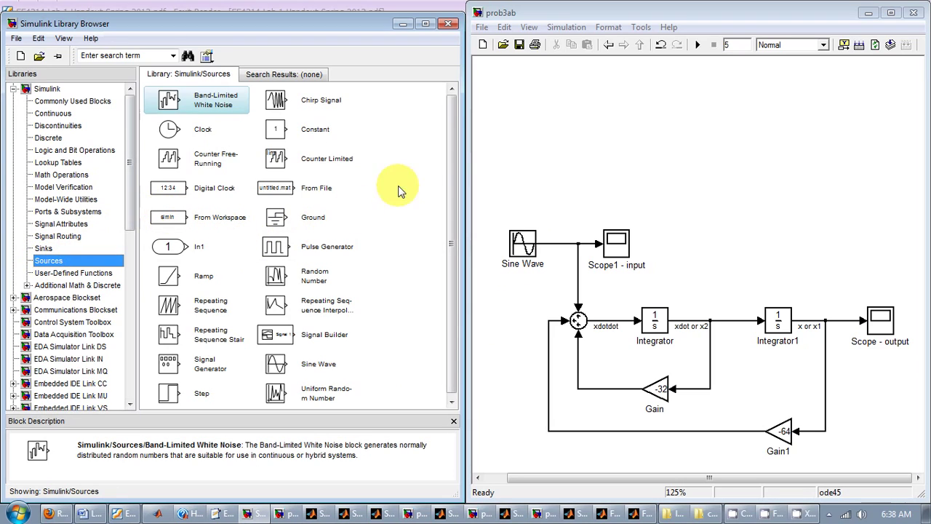
pyautogui.moveTo(453, 181); pyautogui.dragTo(452, 185)
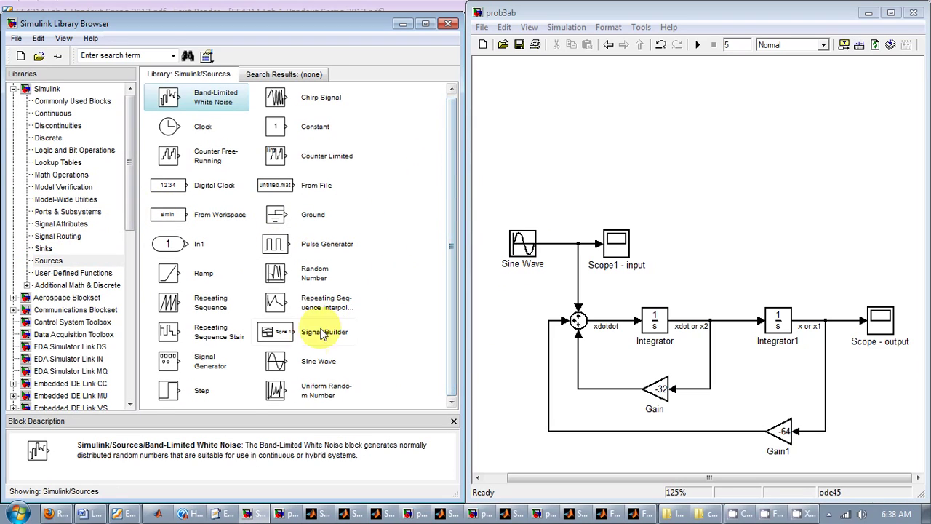
# Open the Sine Wave block's parameters and try the external signal time source before returning it to Use simulation time.
pyautogui.doubleClick(526, 245)
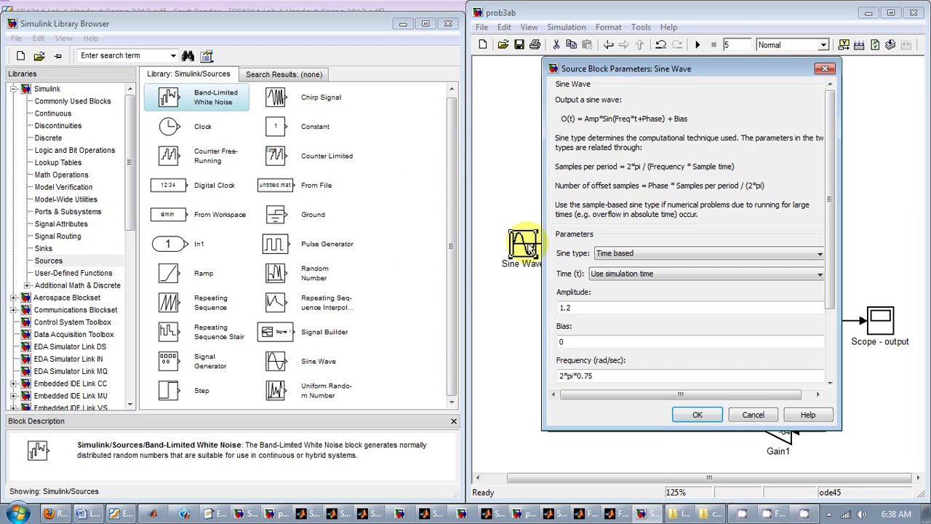
pyautogui.click(682, 275)
pyautogui.click(657, 285)
pyautogui.scroll(-1, 657, 285)
pyautogui.scroll(1, 657, 285)
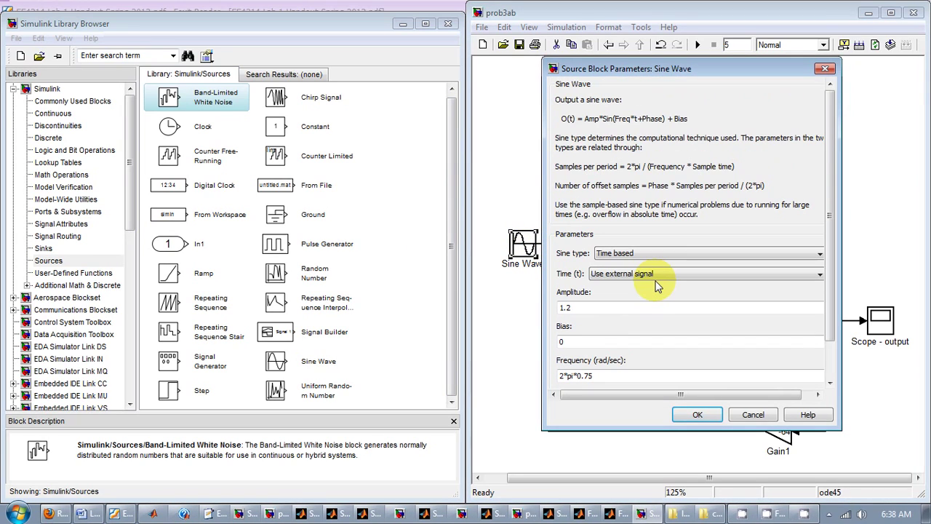
pyautogui.click(655, 277)
pyautogui.click(659, 282)
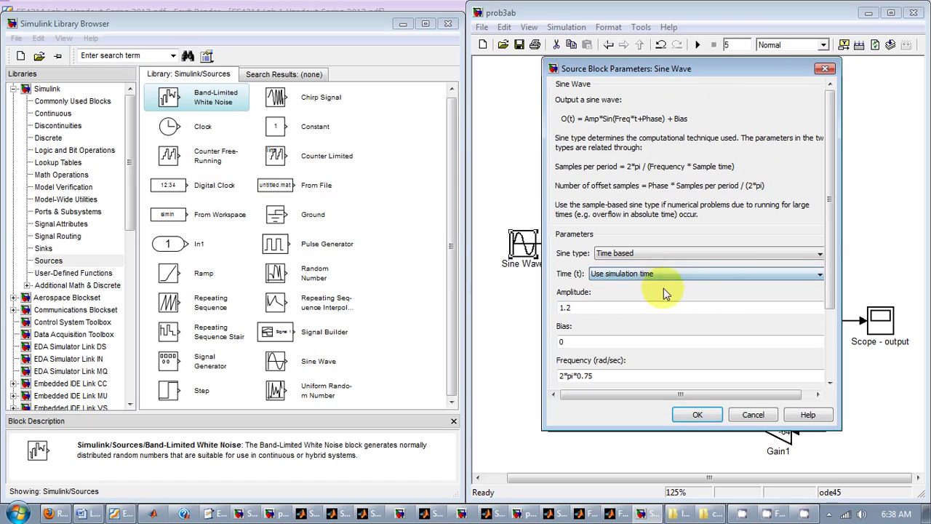
# Review the Sine Wave block's amplitude, bias, frequency and sample time, and accept the parameters.
pyautogui.scroll(-3, 829, 240)
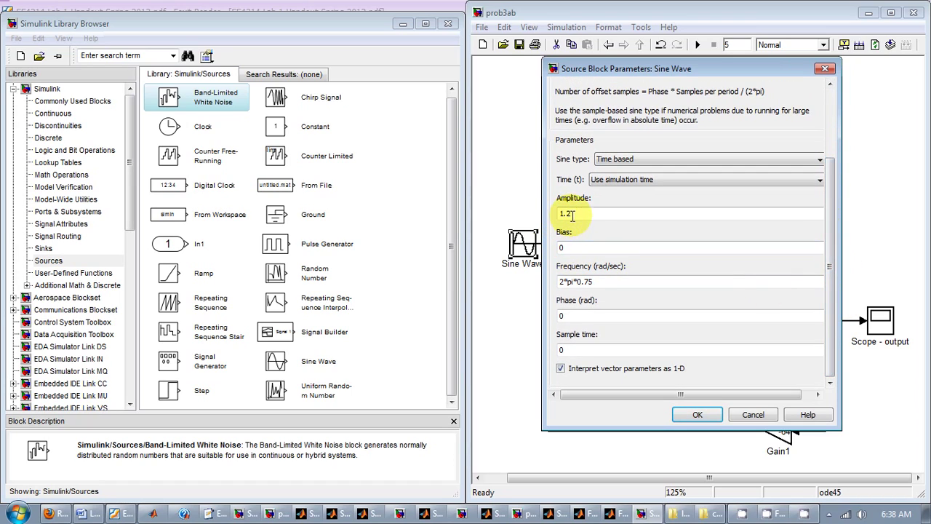
pyautogui.doubleClick(580, 212)
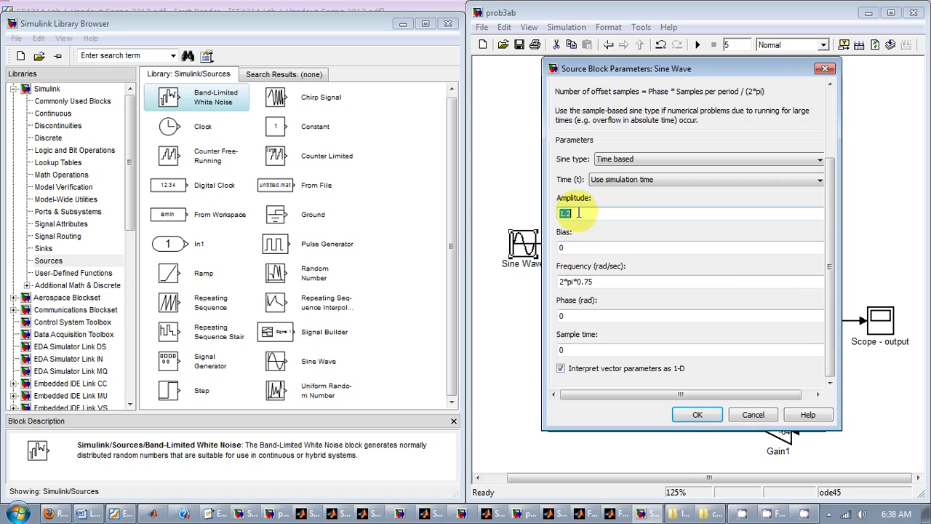
pyautogui.doubleClick(574, 248)
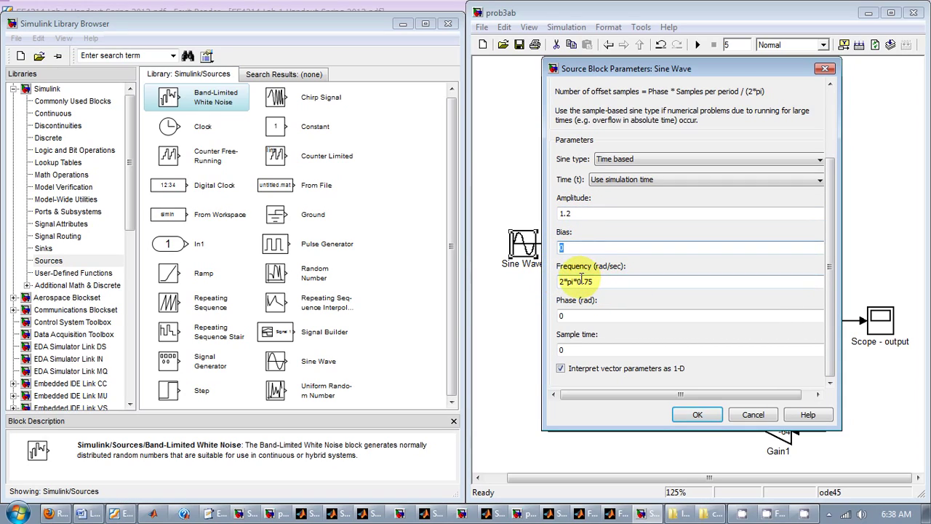
pyautogui.doubleClick(580, 283)
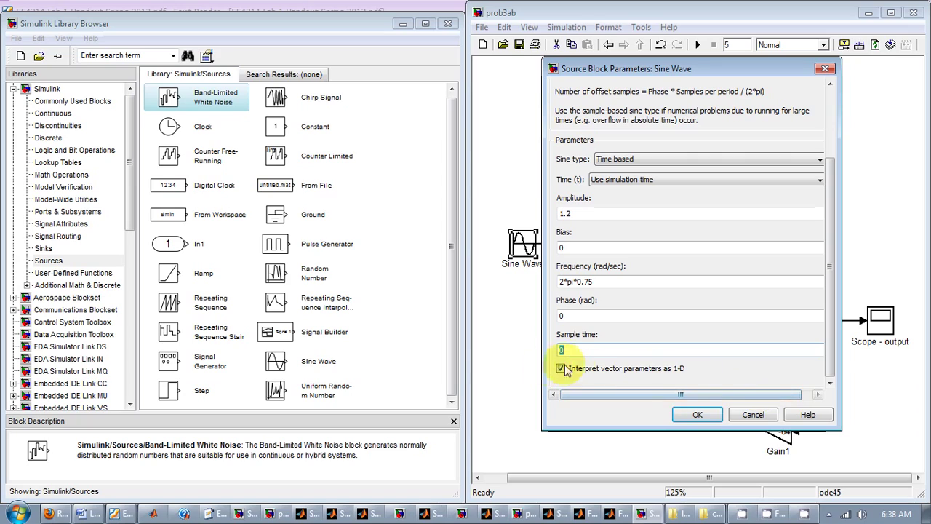
pyautogui.click(703, 416)
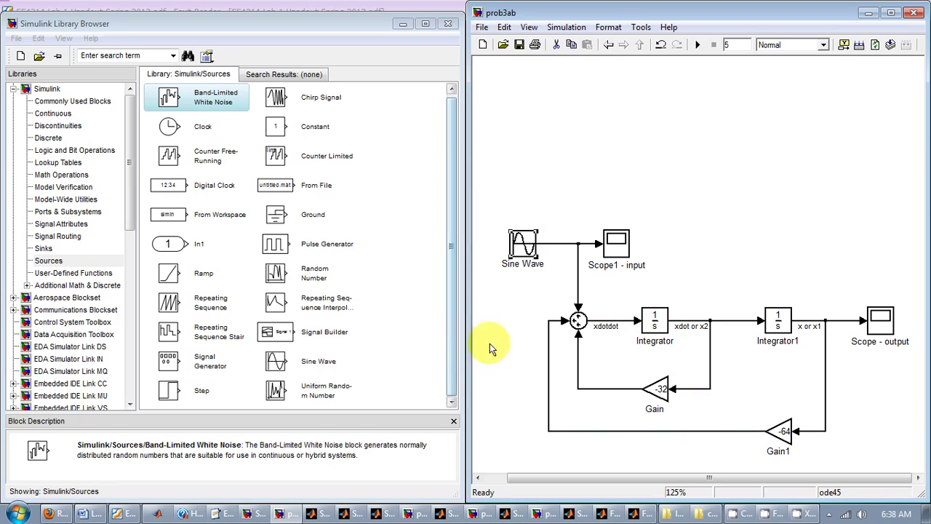
# Check the initial conditions of the Integrator1 and Integrator blocks against Problem 3b in the Foxit Reader handout.
pyautogui.click(128, 515)
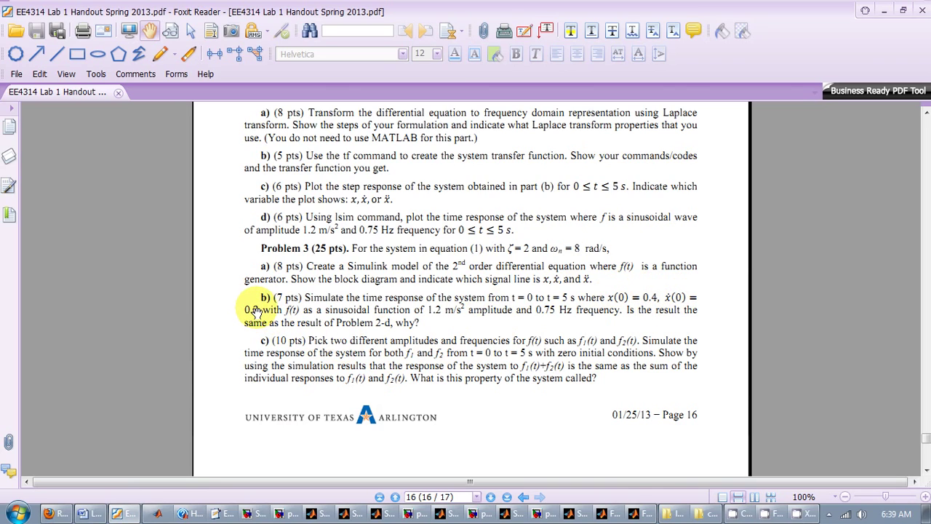
pyautogui.click(278, 516)
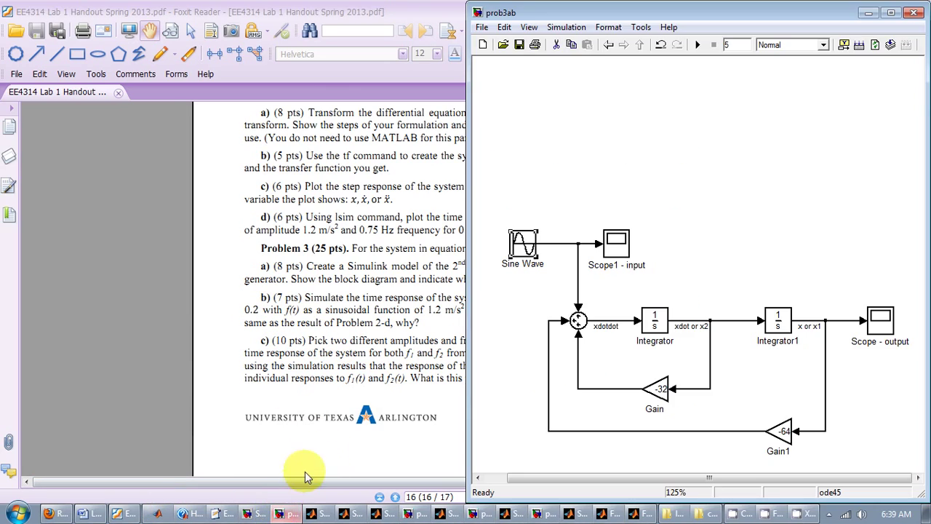
pyautogui.doubleClick(780, 324)
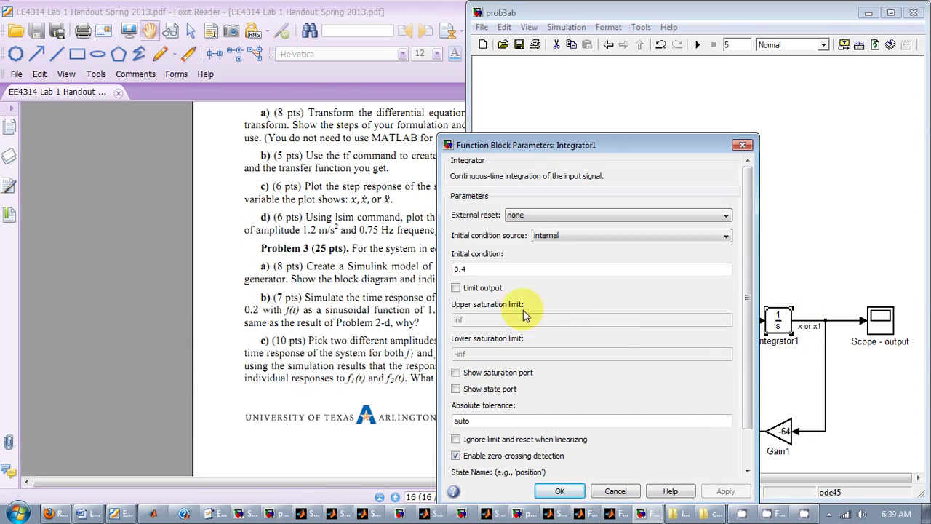
pyautogui.moveTo(470, 269); pyautogui.dragTo(462, 269)
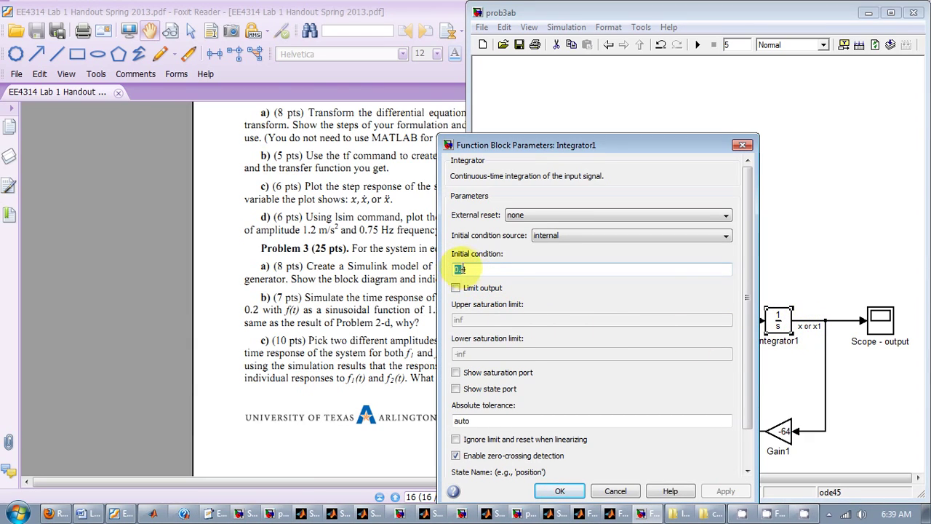
pyautogui.click(559, 491)
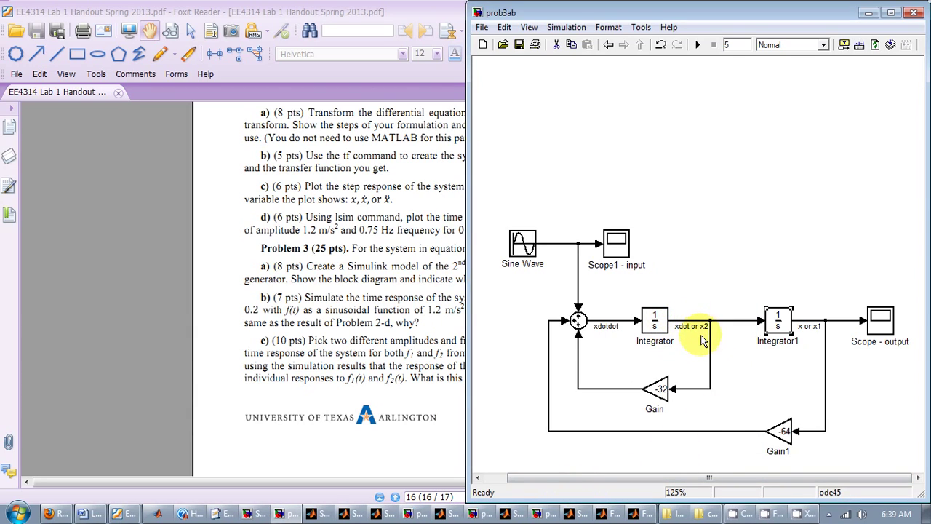
pyautogui.doubleClick(655, 325)
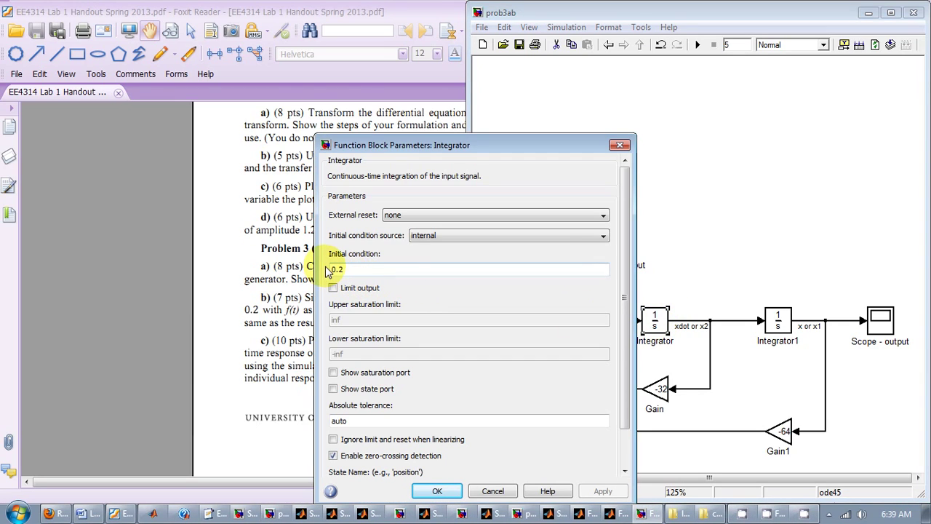
pyautogui.click(435, 491)
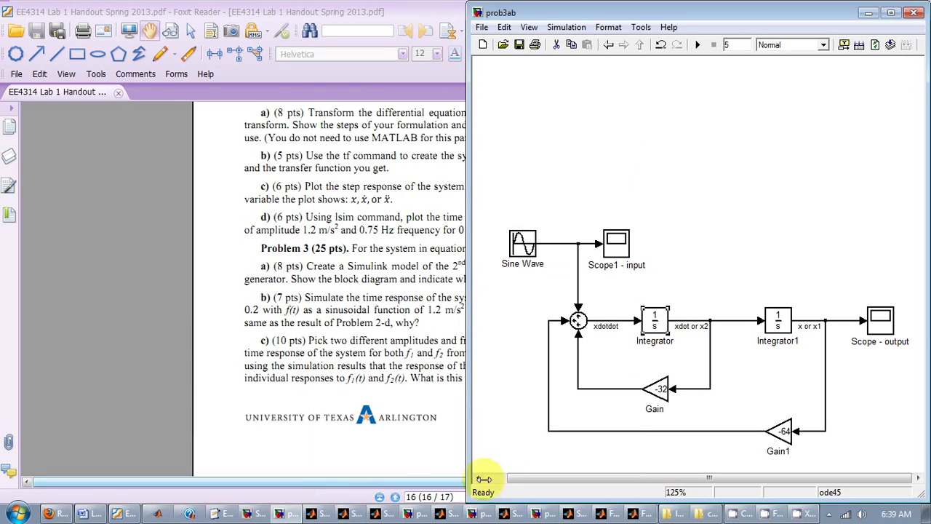
# Run the prob3ab simulation and bring up the Scope1 - input and Scope - output windows.
pyautogui.click(699, 46)
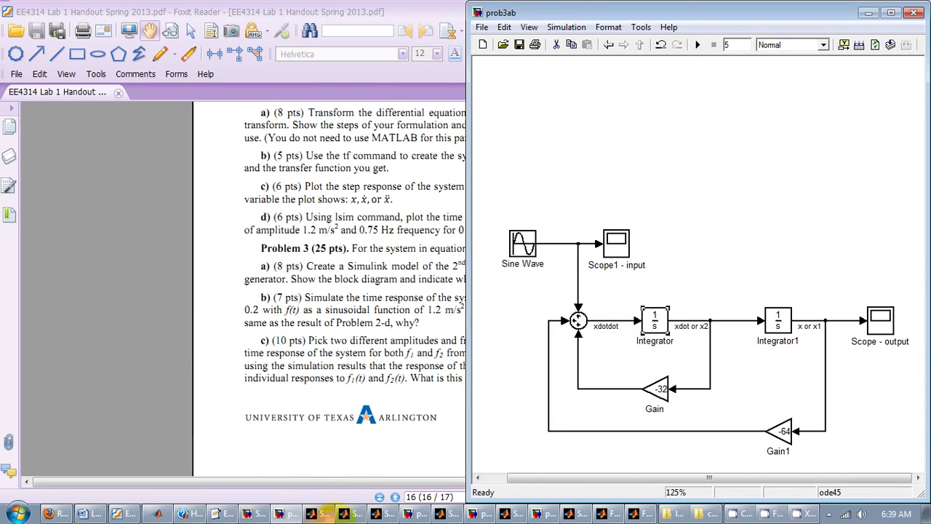
pyautogui.click(326, 515)
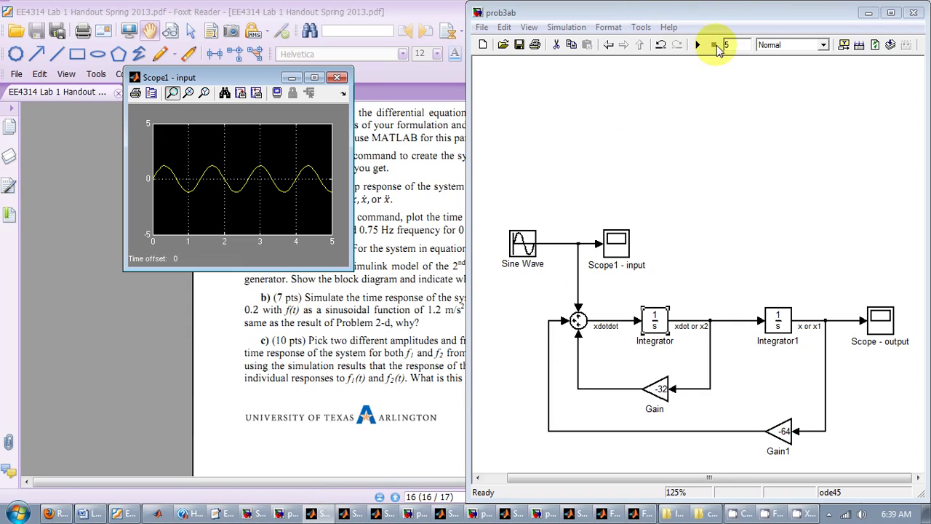
pyautogui.click(356, 514)
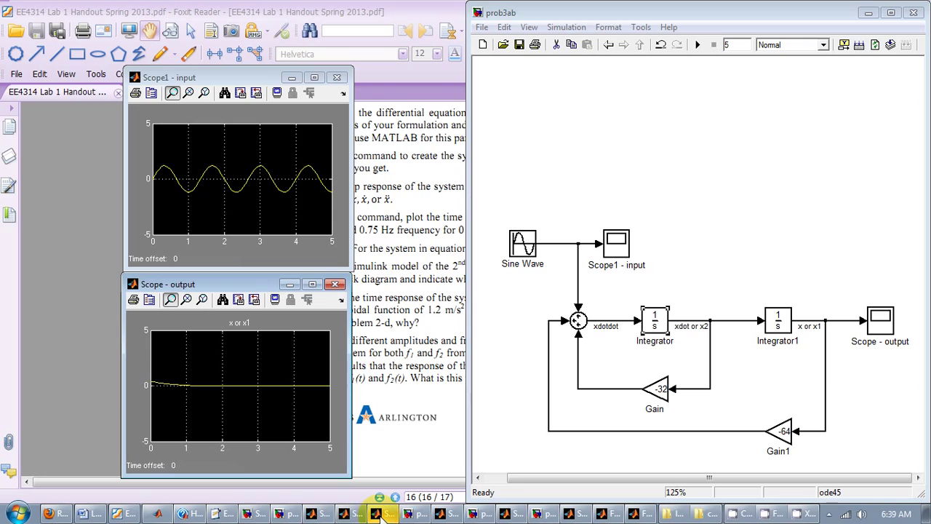
pyautogui.moveTo(202, 290); pyautogui.dragTo(241, 291)
pyautogui.click(374, 285)
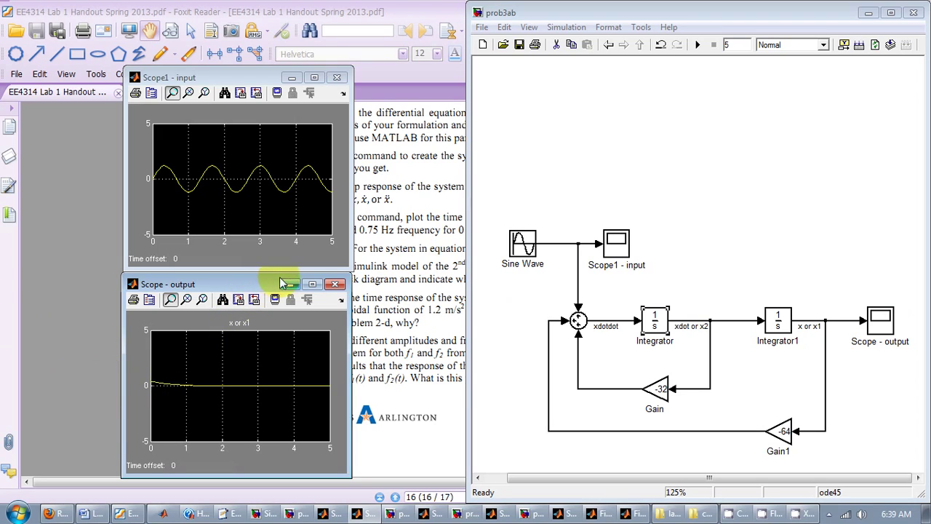
# Maximize the output scope, autoscale its x or x1 plot, and restore the window size.
pyautogui.click(312, 285)
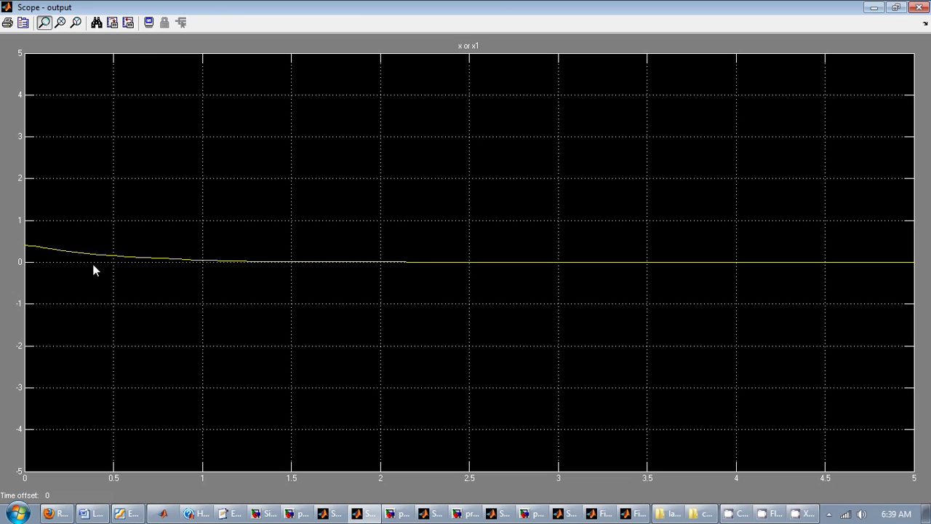
pyautogui.click(97, 23)
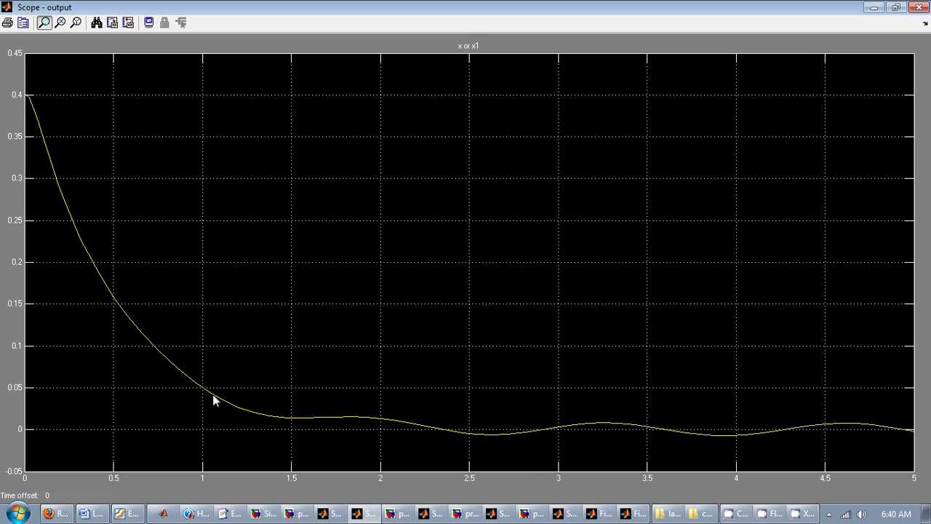
pyautogui.click(897, 6)
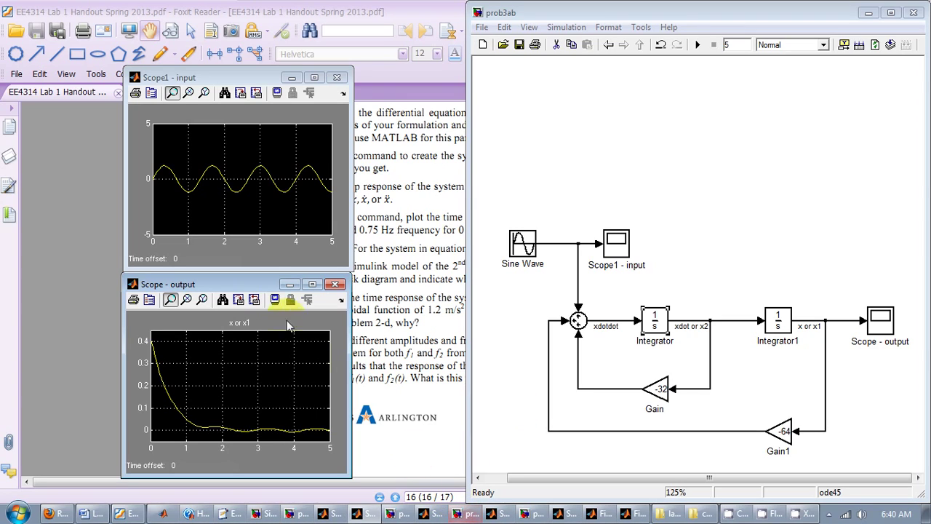
# Reread Problem 2-d in the handout and compare its full-range lsim plot in Figure 2 with the output scope.
pyautogui.click(392, 368)
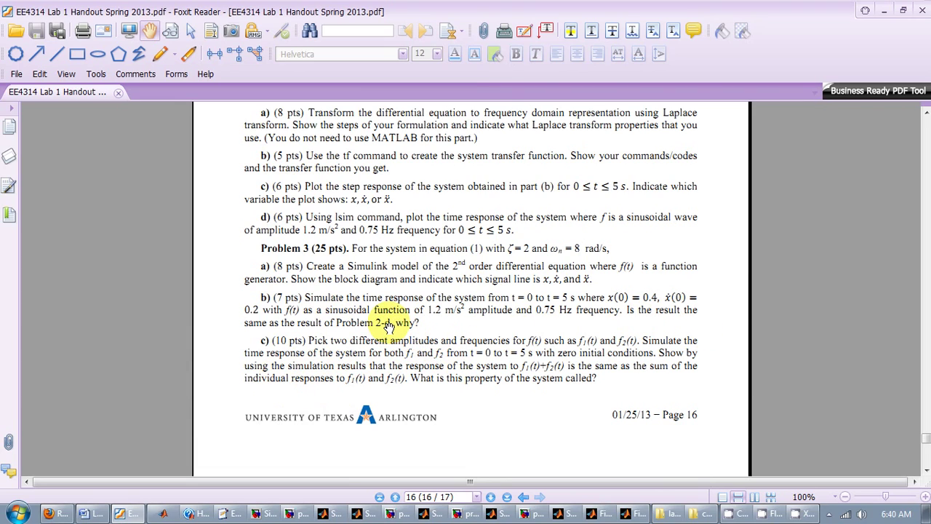
pyautogui.scroll(1, 395, 275)
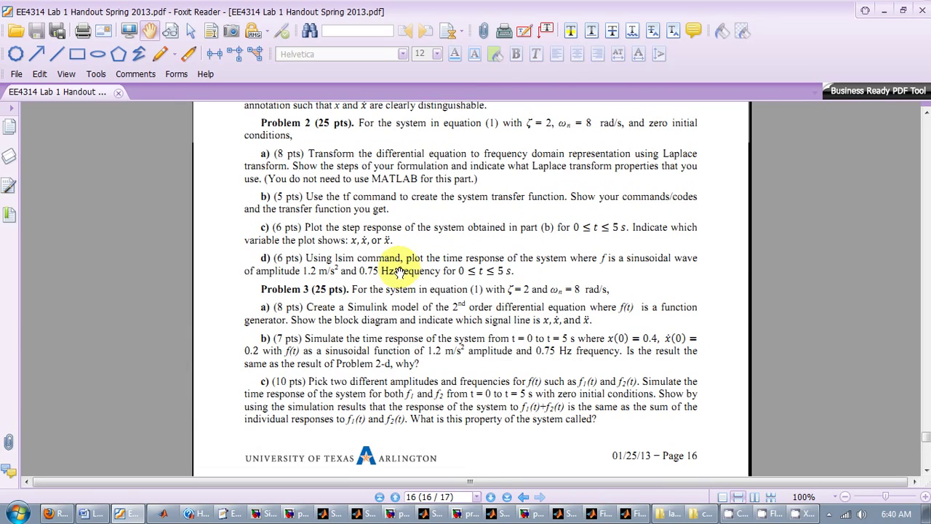
pyautogui.click(630, 513)
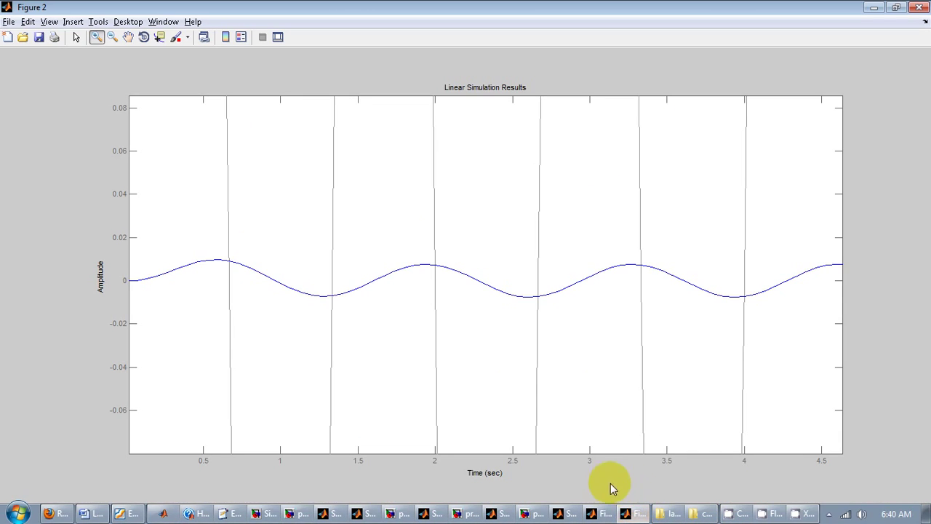
pyautogui.doubleClick(261, 175)
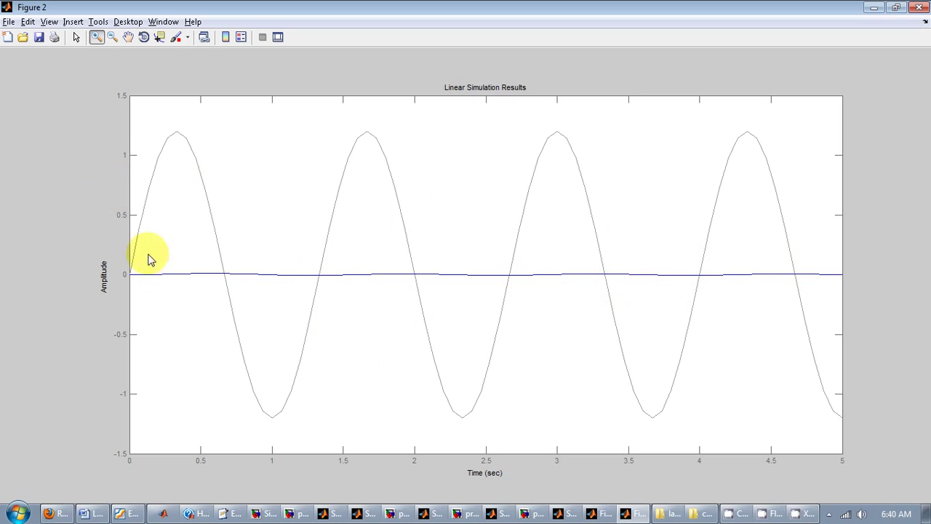
pyautogui.click(368, 514)
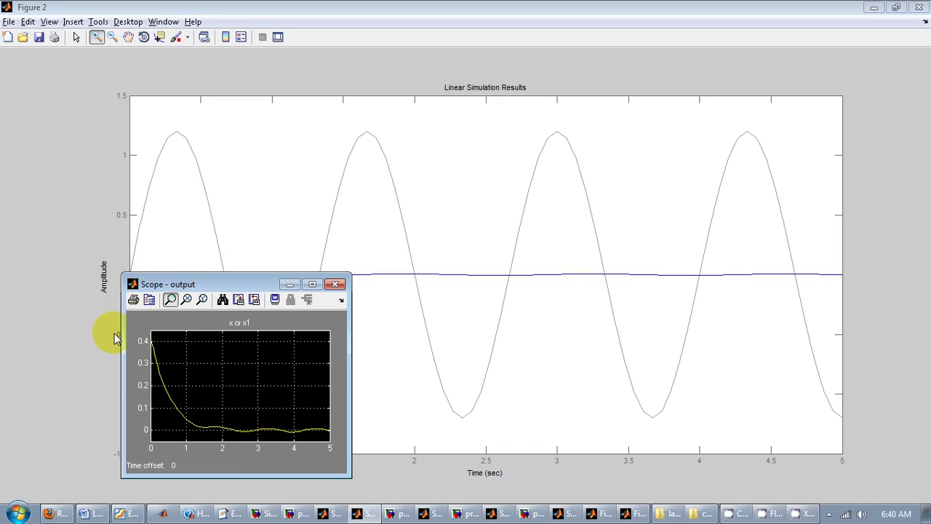
# Reread Problem 3b in the Foxit Reader handout and check the Sine Wave block's amplitude and frequency in the prob3ab Simulink model.
pyautogui.click(125, 512)
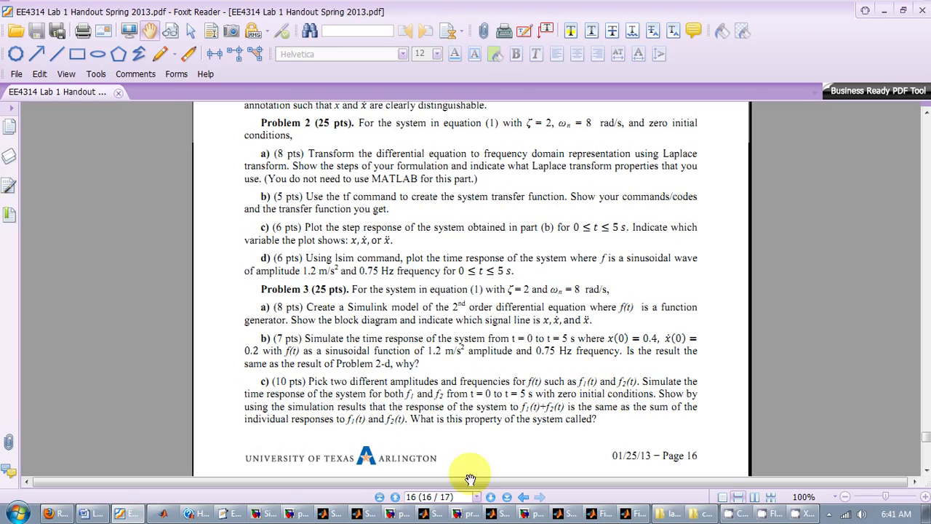
pyautogui.click(332, 514)
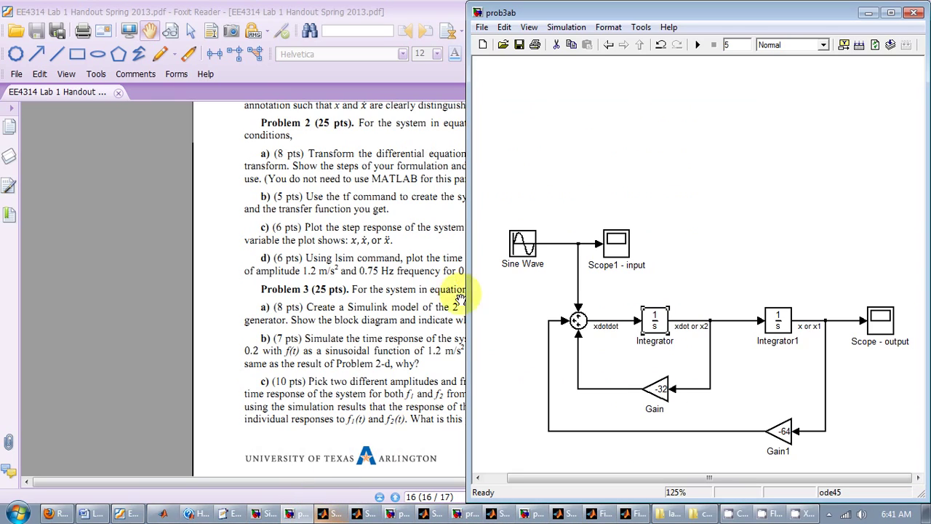
pyautogui.doubleClick(526, 245)
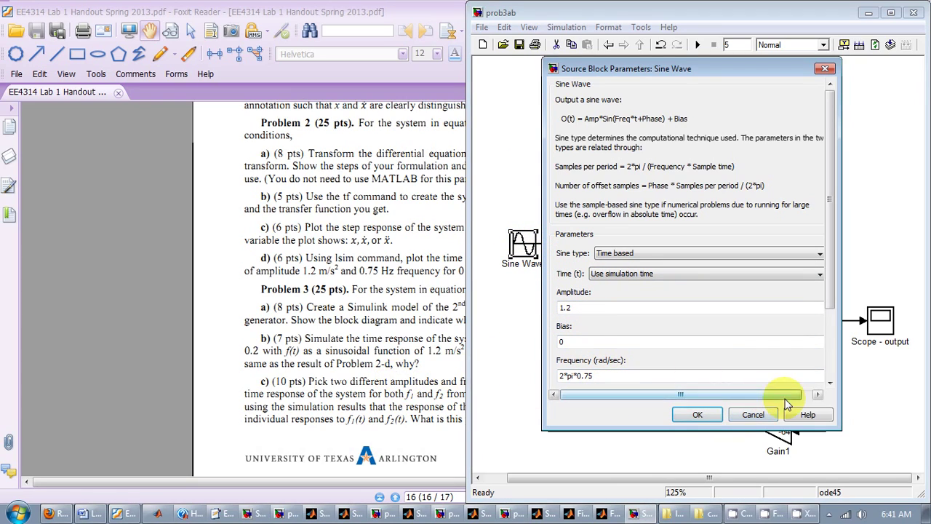
pyautogui.click(753, 415)
pyautogui.doubleClick(524, 244)
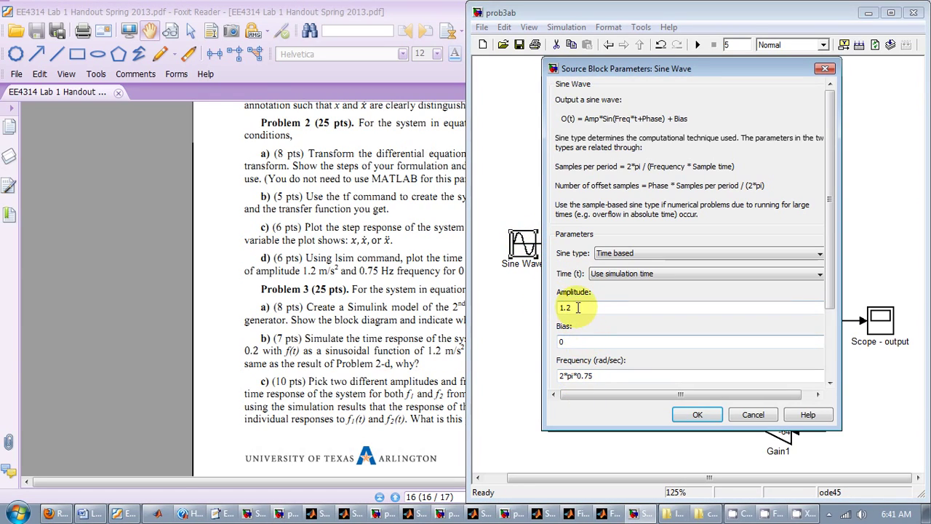
pyautogui.click(753, 415)
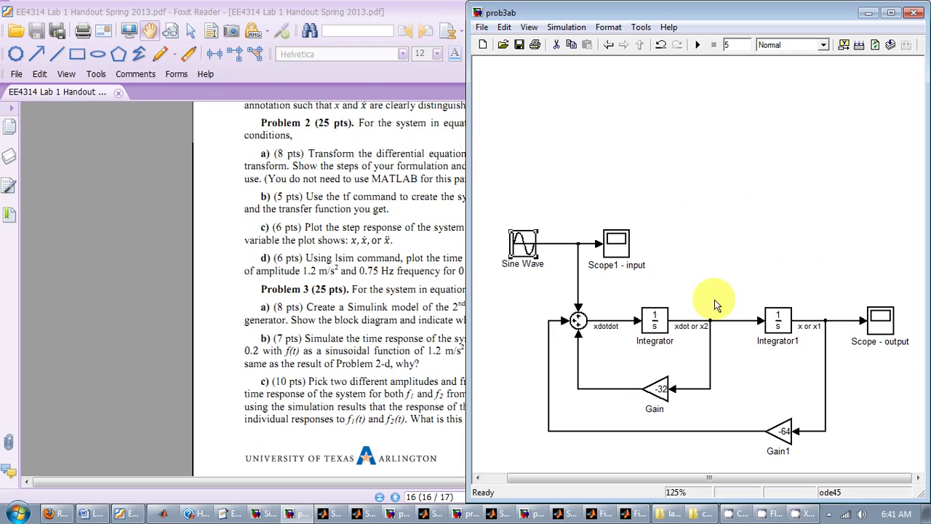
# Bring up the prob3c model and review the amplitude and frequency of its Sine Wave2 and Sine Wave blocks.
pyautogui.moveTo(291, 514)
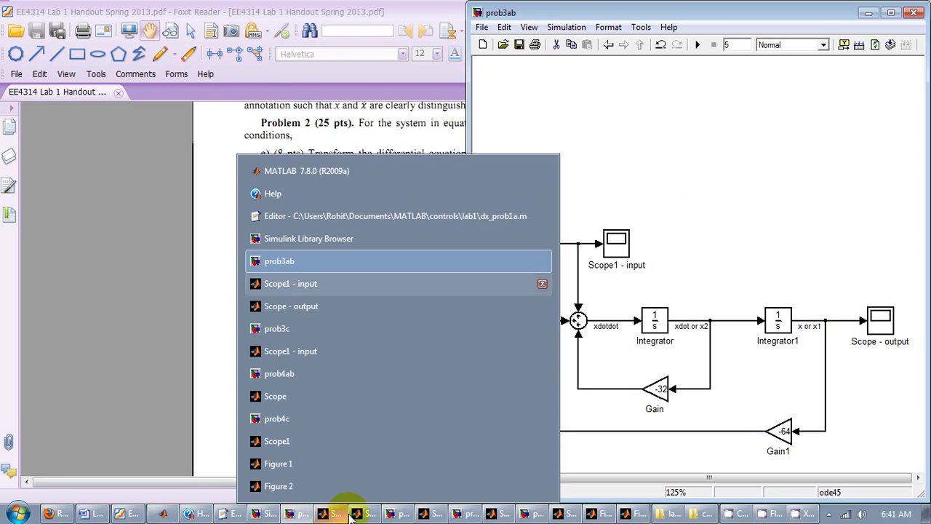
pyautogui.click(395, 514)
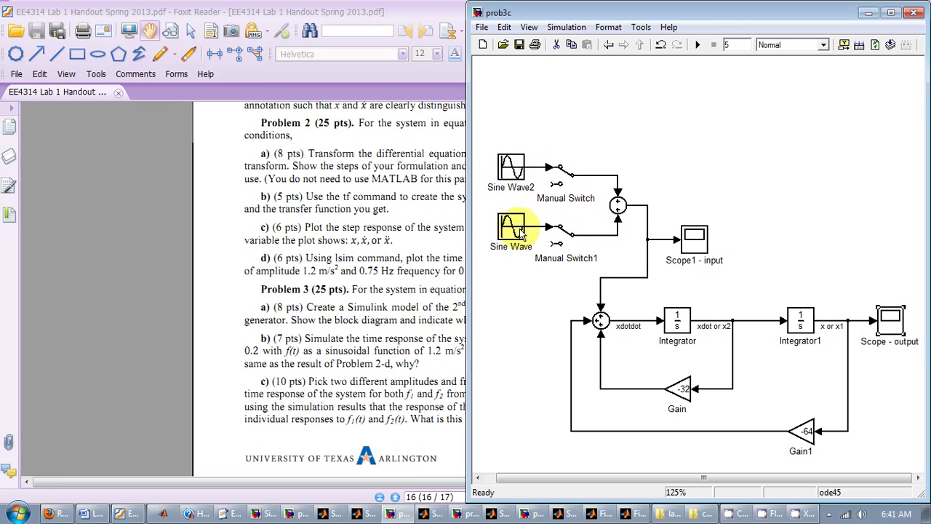
pyautogui.doubleClick(512, 167)
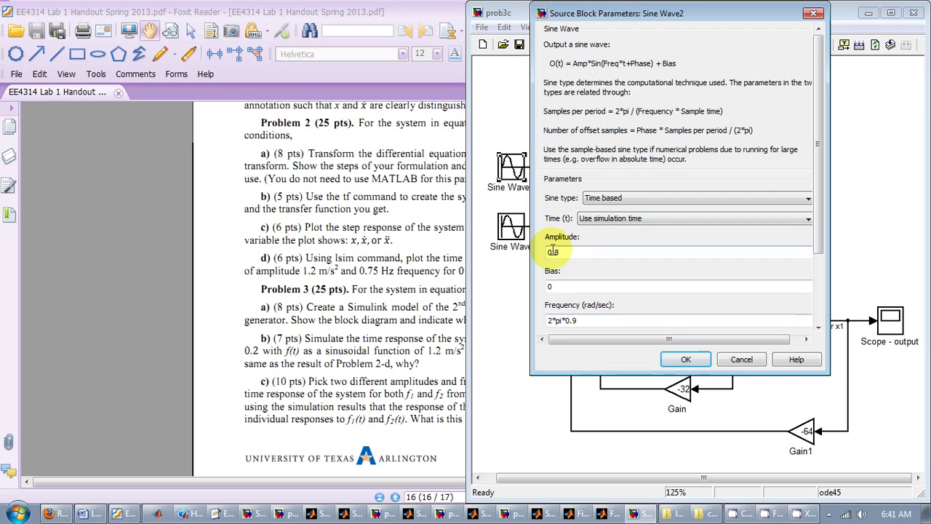
pyautogui.click(687, 359)
pyautogui.doubleClick(510, 239)
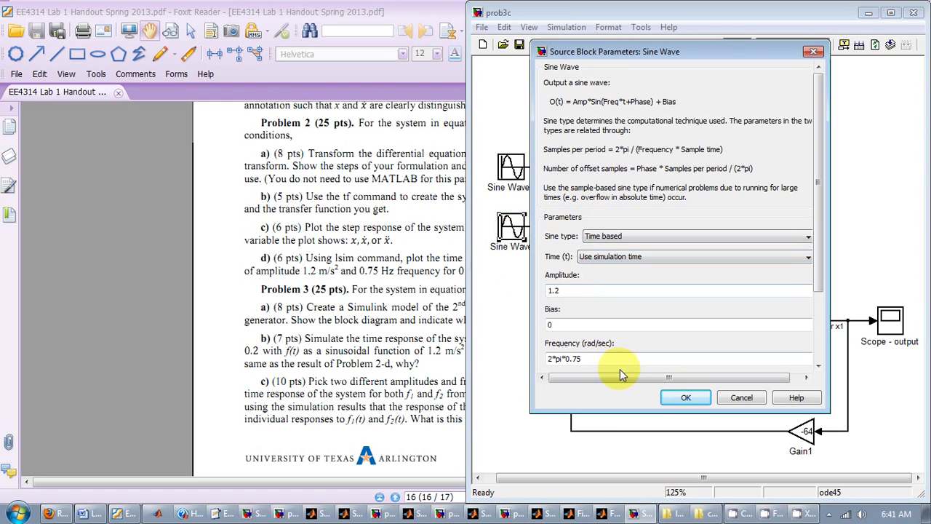
pyautogui.click(686, 398)
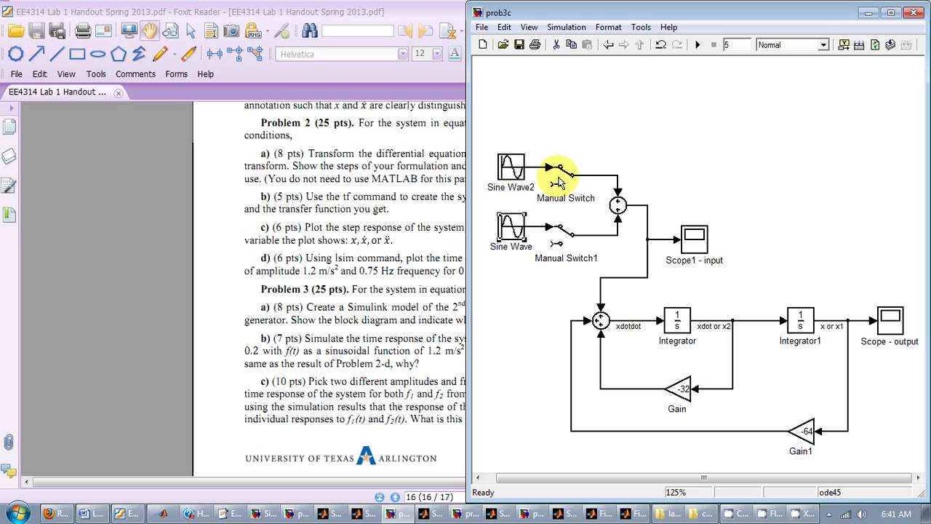
# Disconnect each sine source in turn with Manual Switch1 and Manual Switch, and reconnect both to the sum.
pyautogui.click(559, 237)
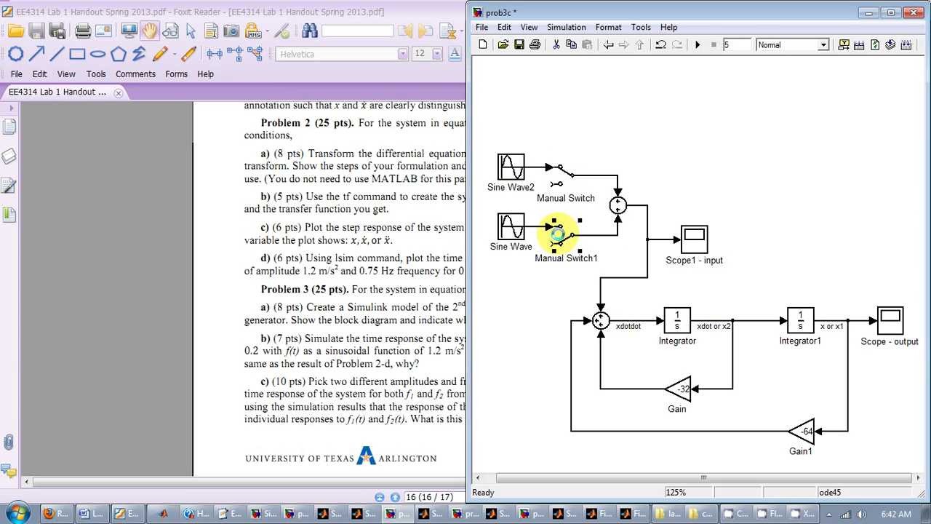
pyautogui.doubleClick(559, 240)
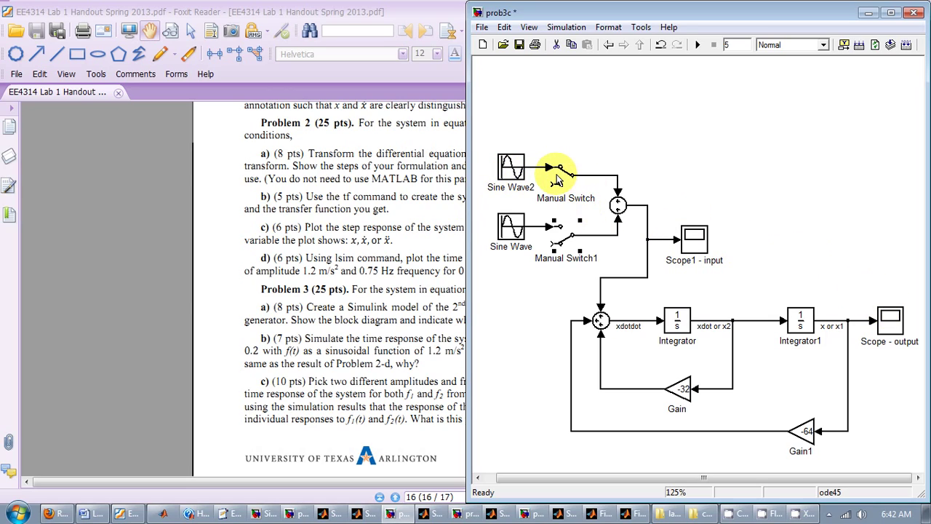
pyautogui.click(560, 234)
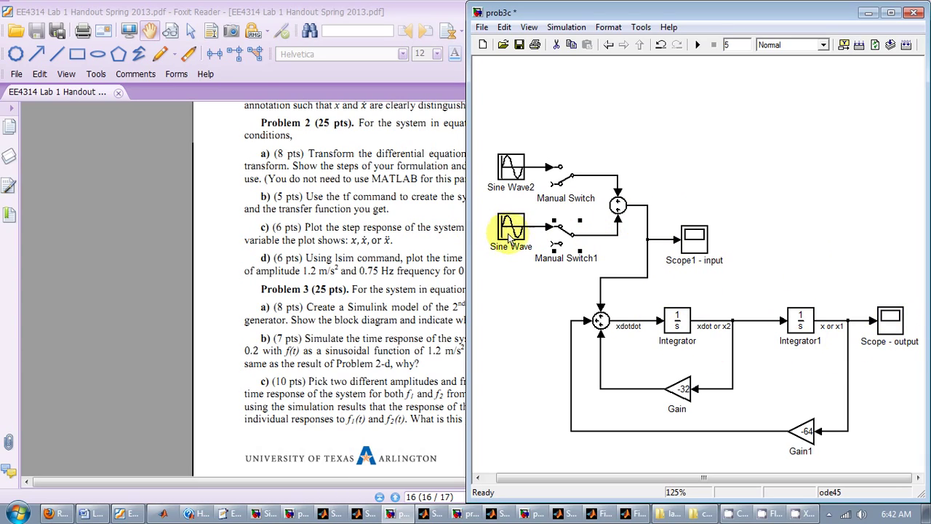
pyautogui.doubleClick(560, 181)
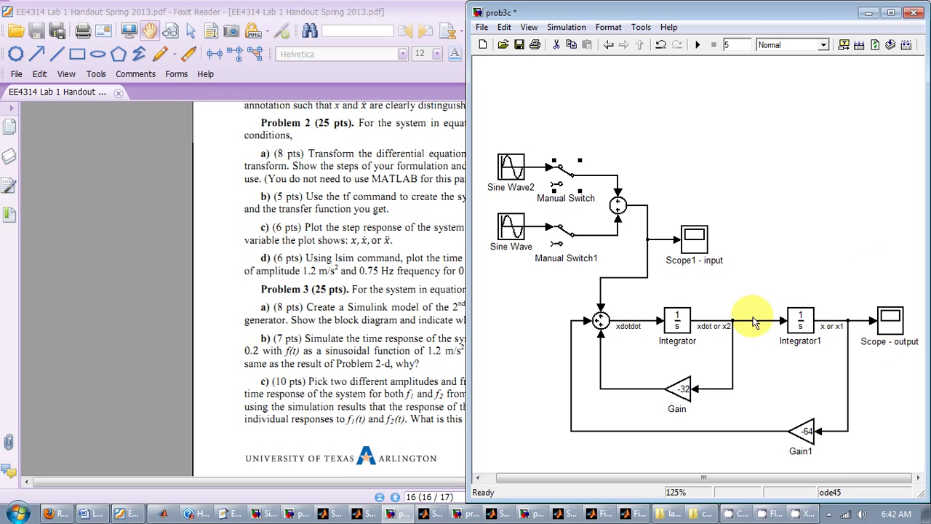
# Consult Problem 3c in the handout and set the initial conditions of prob3c's Integrator and Integrator1 blocks to zero.
pyautogui.click(302, 416)
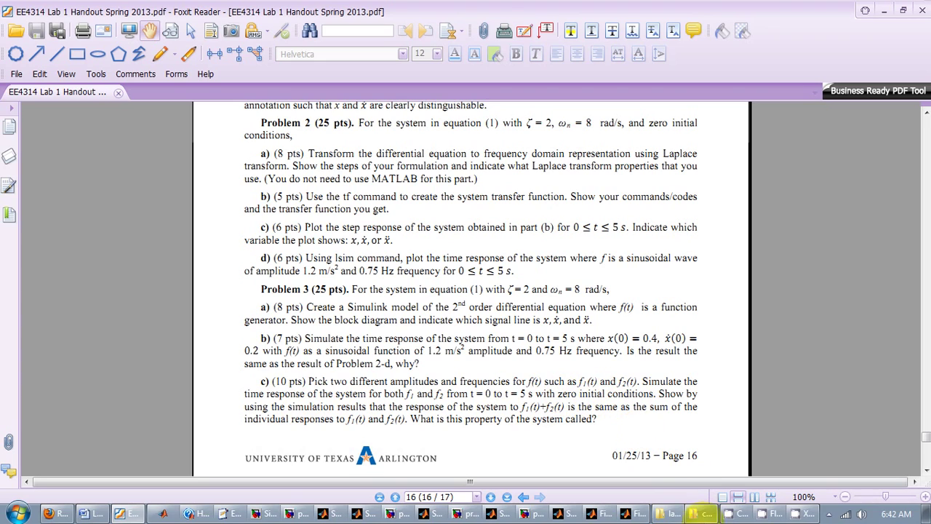
pyautogui.click(455, 515)
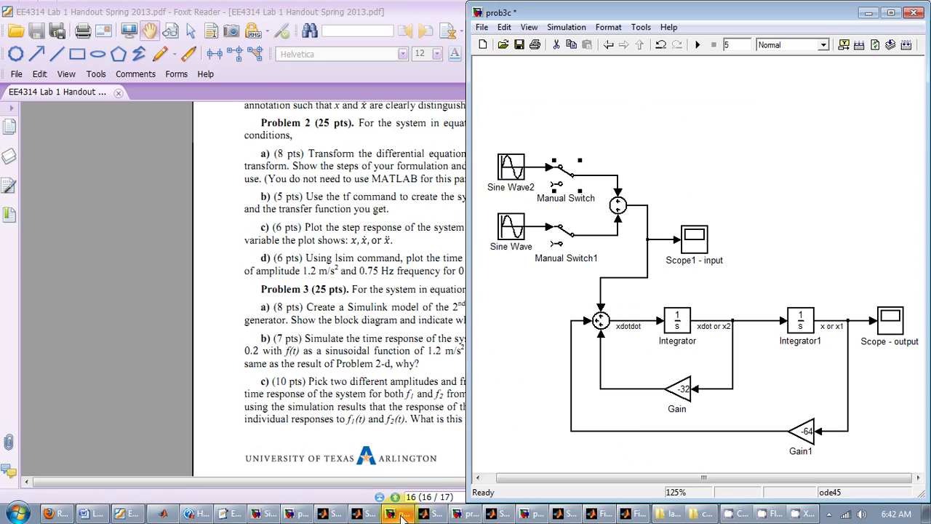
pyautogui.click(678, 320)
pyautogui.doubleClick(678, 320)
pyautogui.click(393, 269)
pyautogui.moveTo(361, 270); pyautogui.dragTo(351, 270)
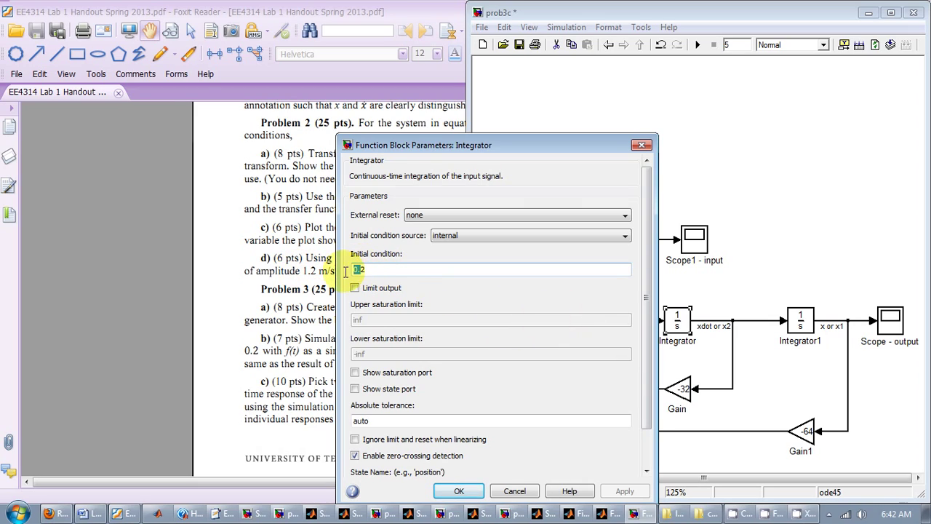
pyautogui.press('BackSpace')
pyautogui.press('Delete')
pyautogui.click(463, 490)
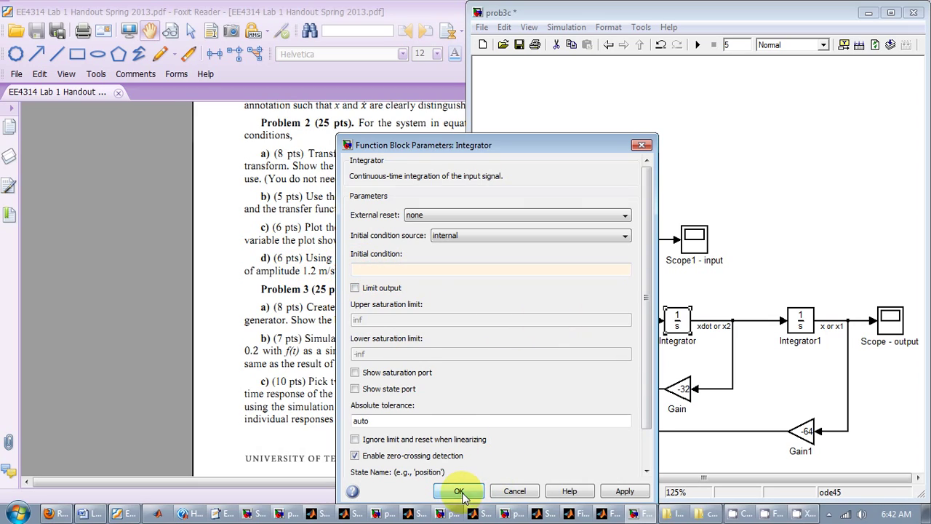
pyautogui.click(497, 345)
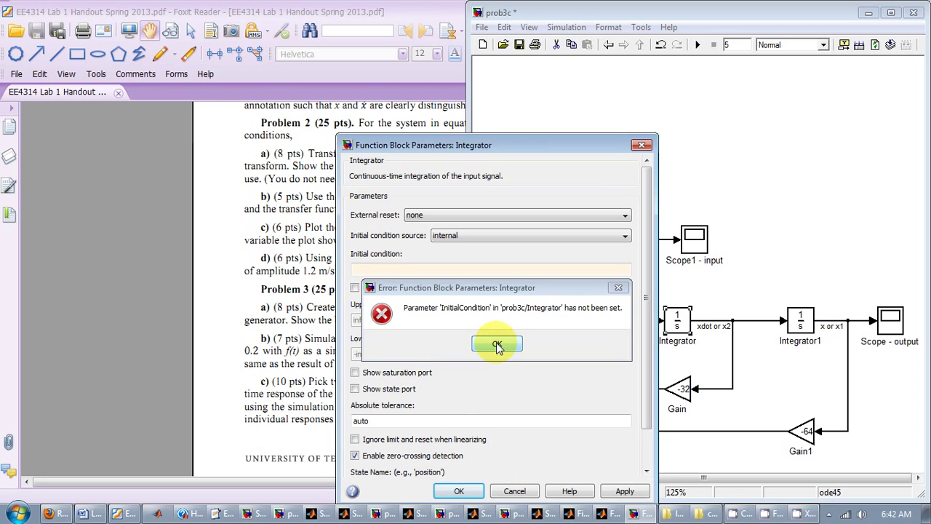
pyautogui.click(425, 268)
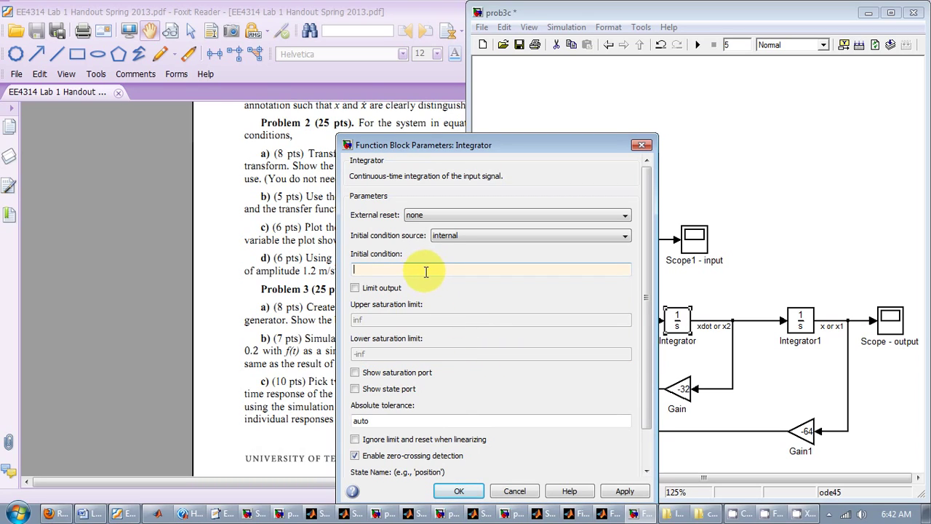
pyautogui.click(463, 491)
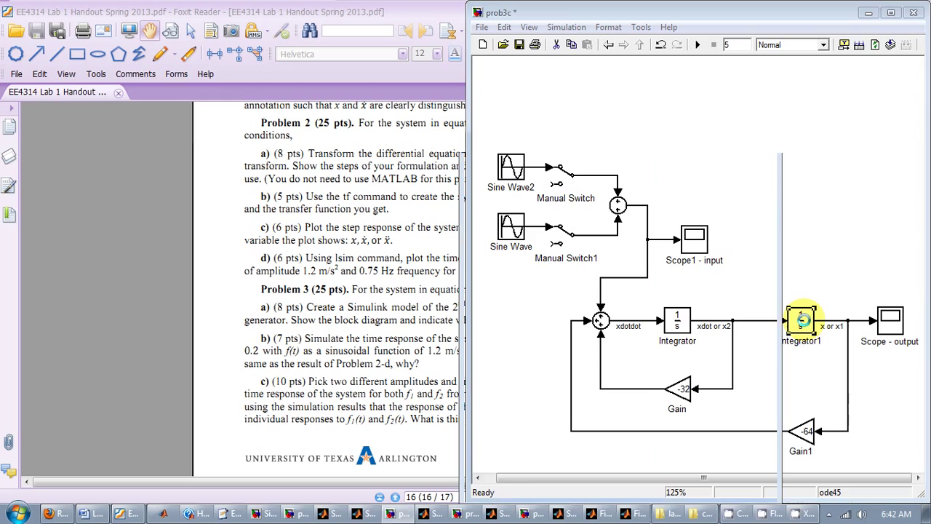
pyautogui.doubleClick(803, 320)
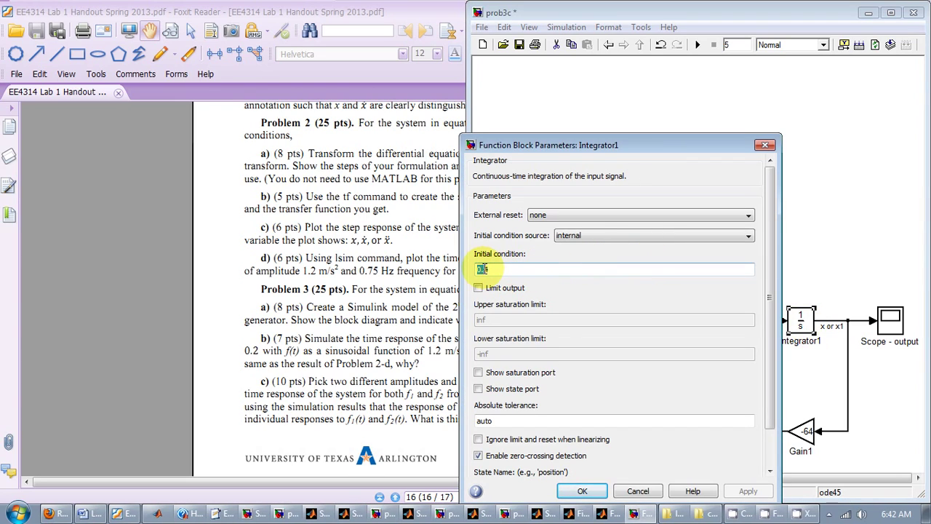
pyautogui.click(581, 491)
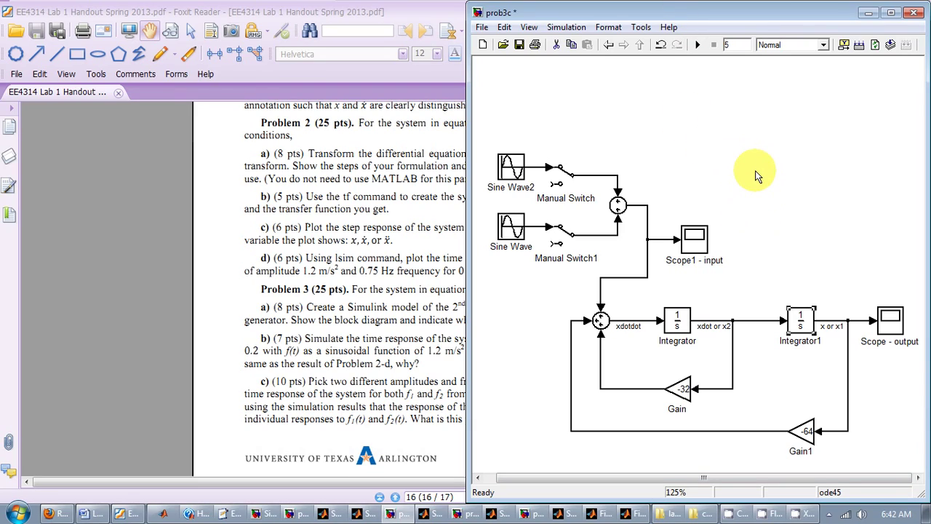
# Reread Problem 3c in the Foxit Reader handout and move on to the pulse and ramp signals of Problem 4.
pyautogui.click(324, 397)
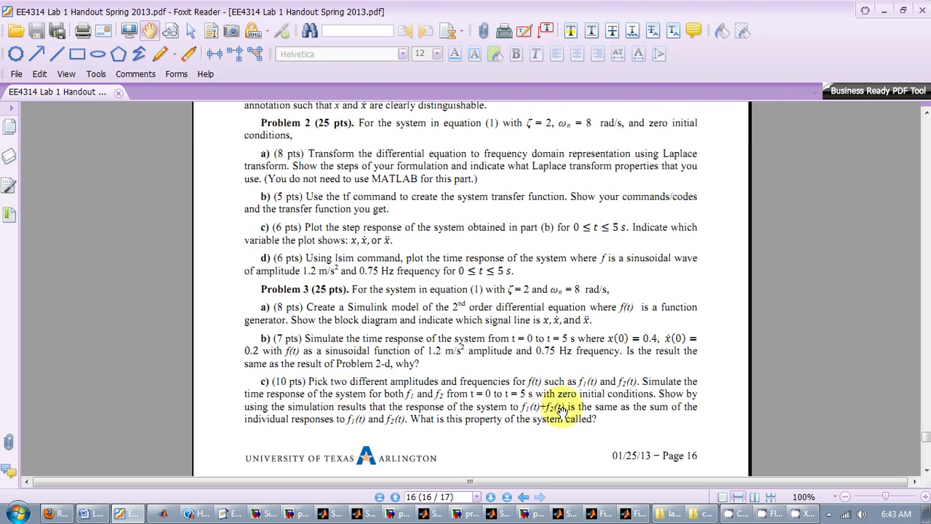
pyautogui.scroll(-1, 567, 413)
pyautogui.scroll(-3, 567, 413)
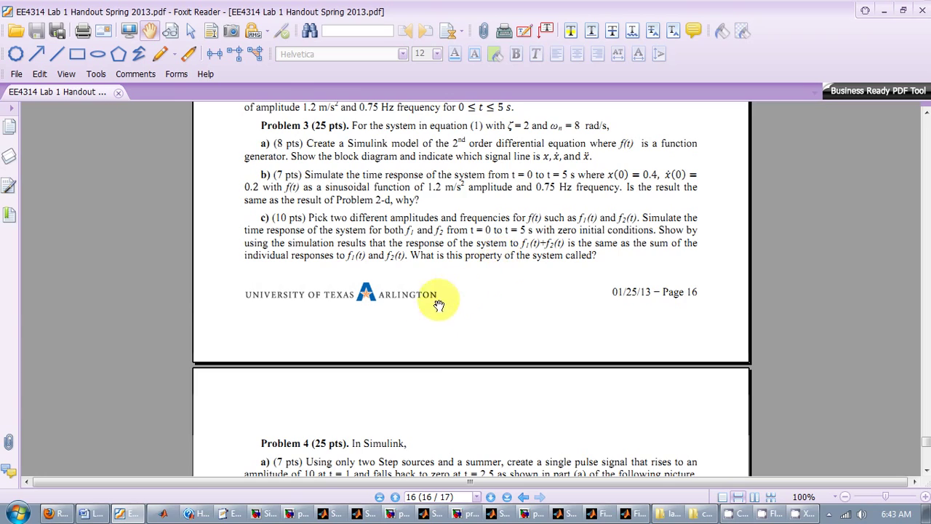
pyautogui.scroll(-6, 453, 334)
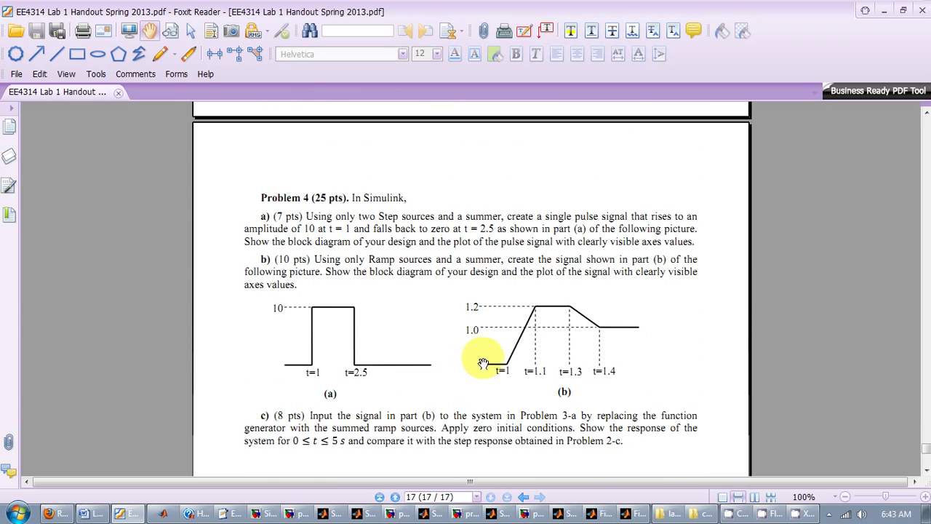